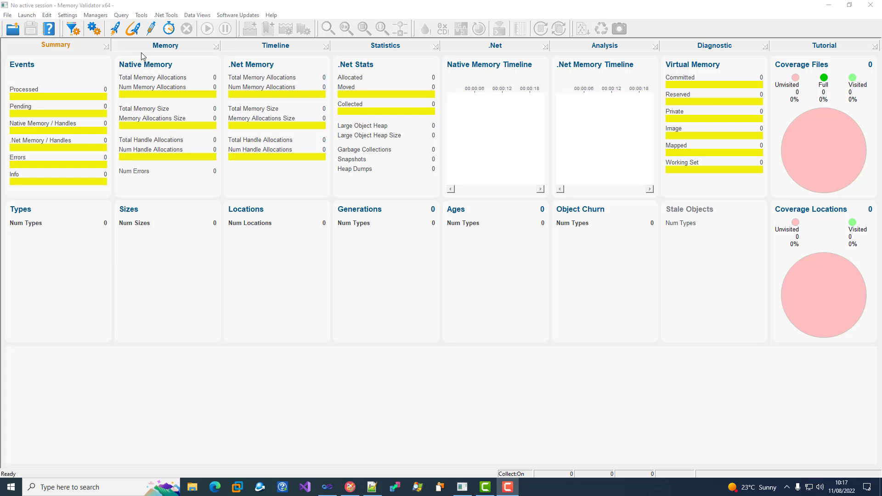
# Switch the instrumentation mode to Detect memory corruption in the settings
pyautogui.click(94, 29)
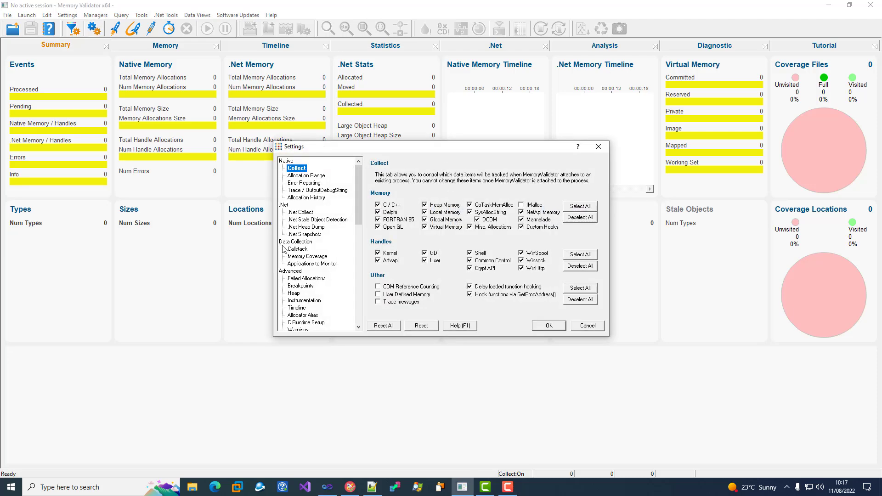
pyautogui.click(308, 301)
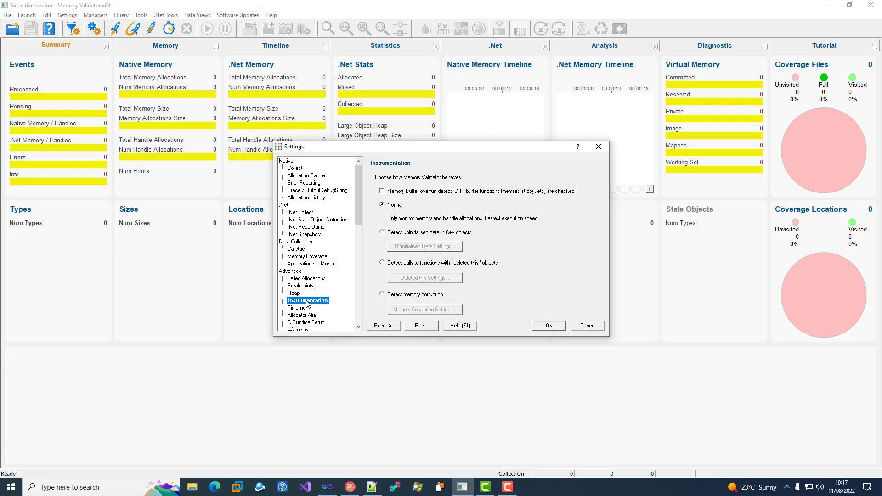
pyautogui.click(382, 294)
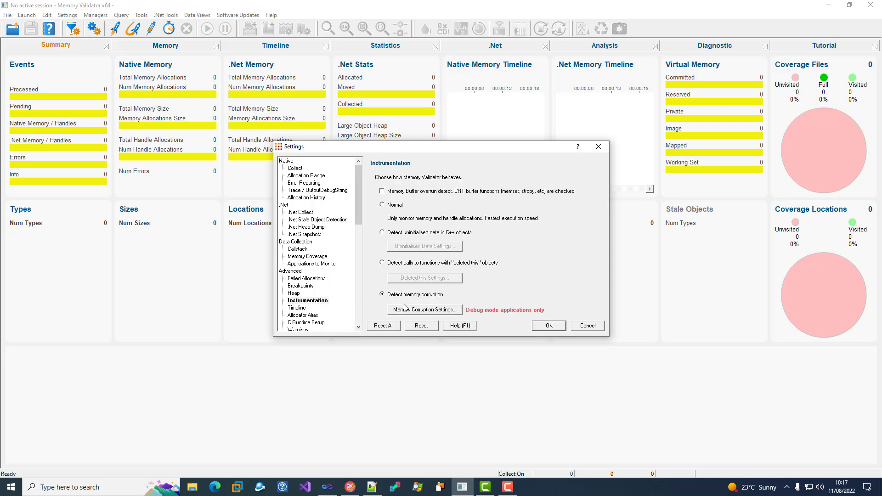
# Accept the memory corruption detection settings, apply the settings and continue with the chosen settings
pyautogui.click(418, 310)
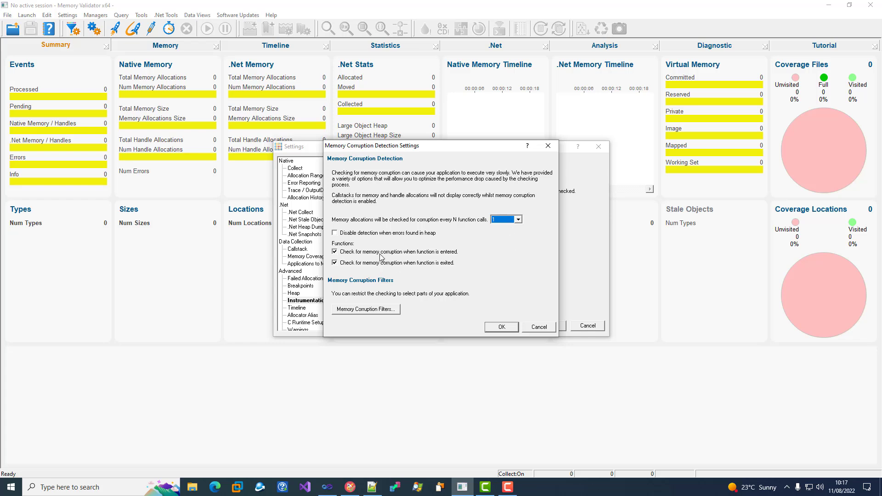
pyautogui.click(491, 328)
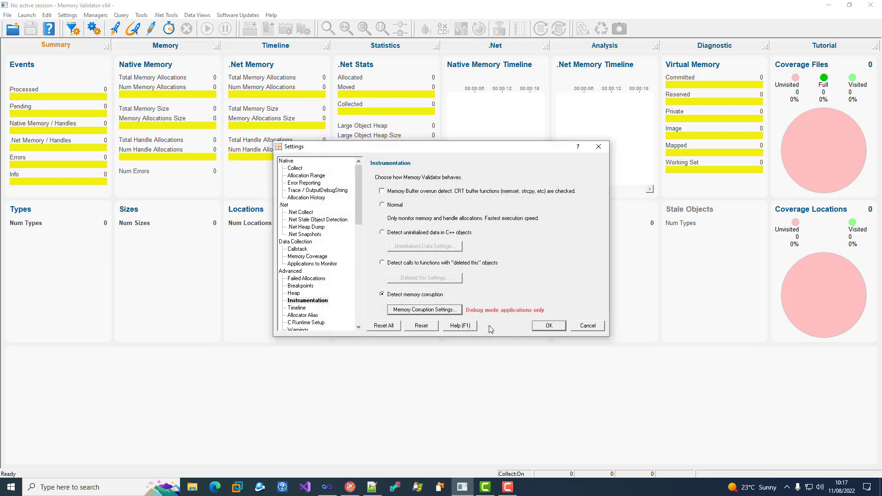
pyautogui.click(541, 327)
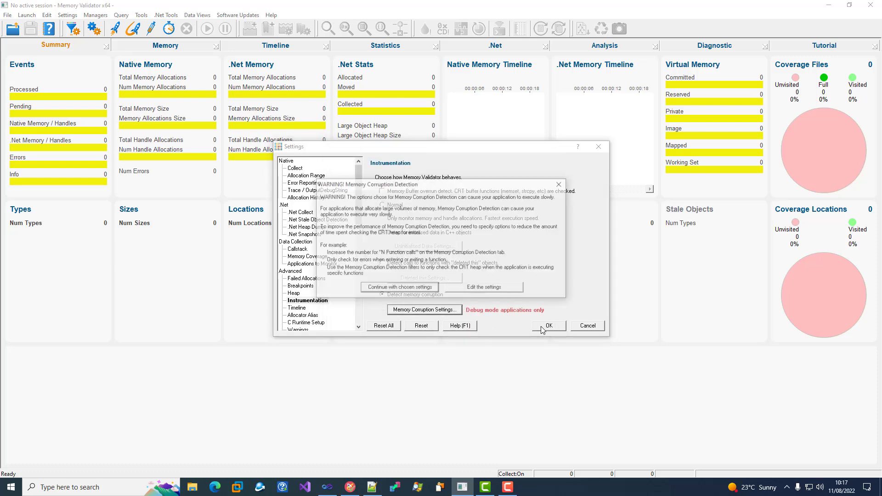
pyautogui.click(423, 289)
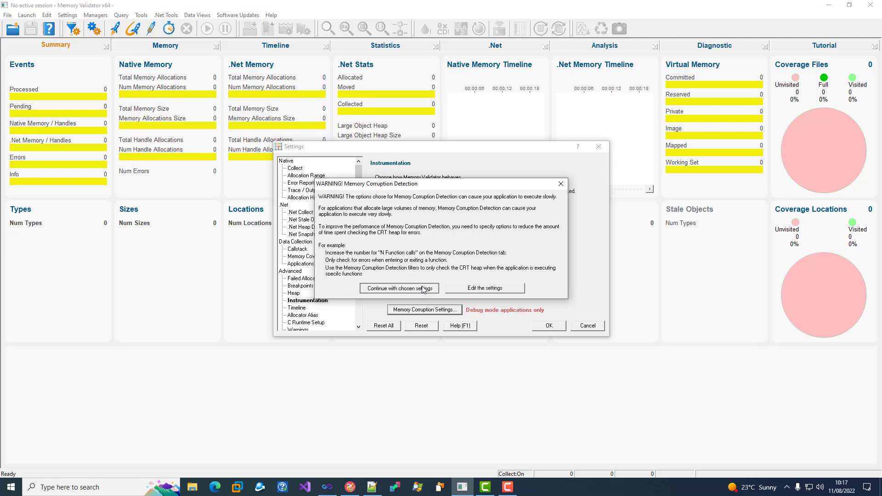
# Launch nativeExample.exe from the previously started applications list in Mixed Mode
pyautogui.click(115, 28)
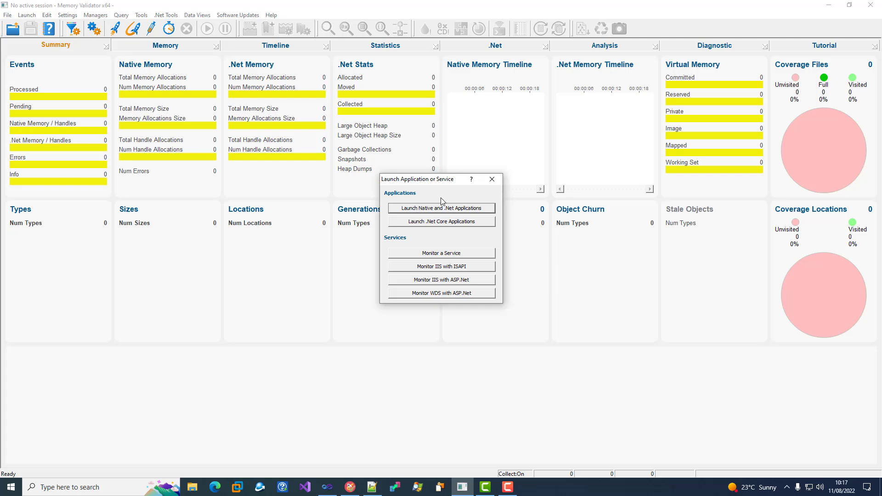
pyautogui.click(492, 180)
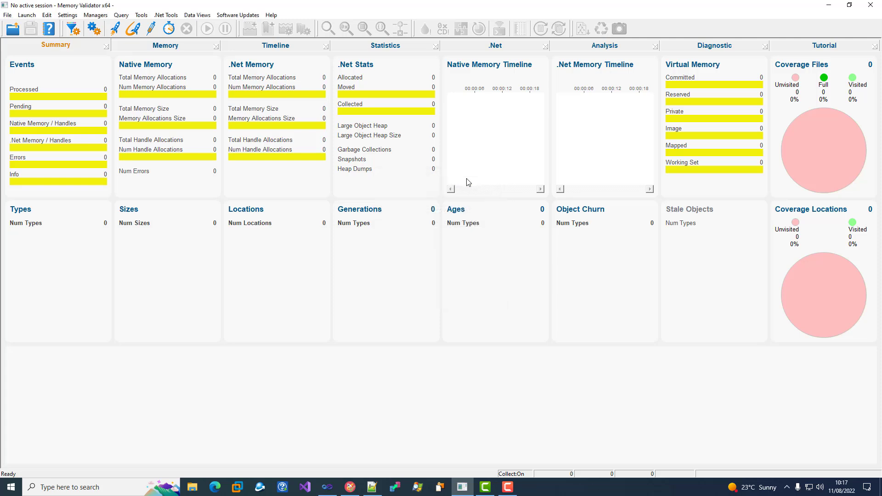
pyautogui.click(114, 28)
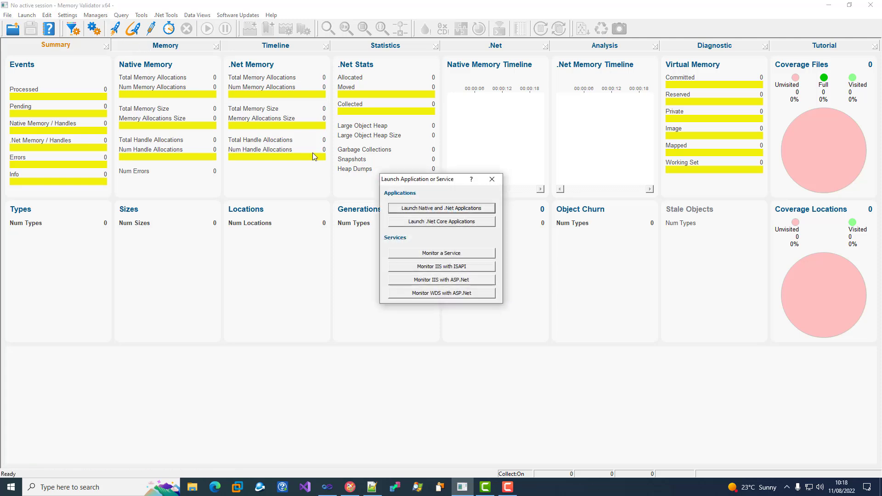
pyautogui.click(432, 209)
pyautogui.click(433, 324)
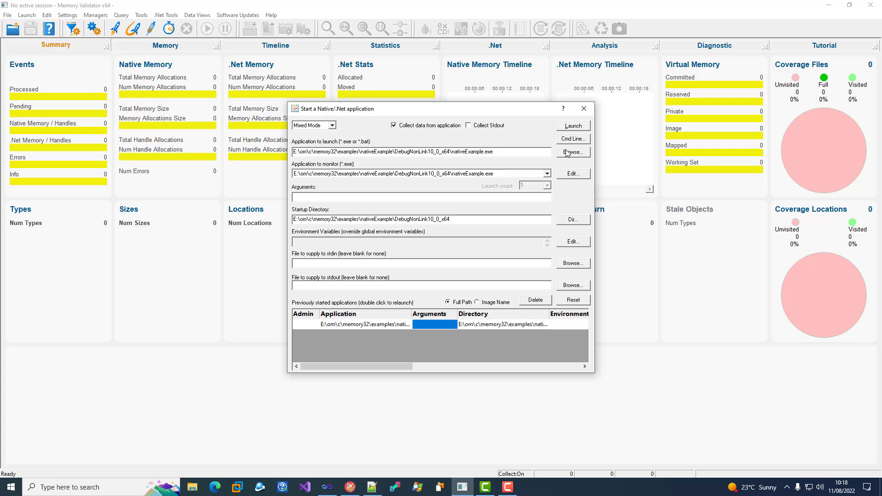
pyautogui.click(572, 126)
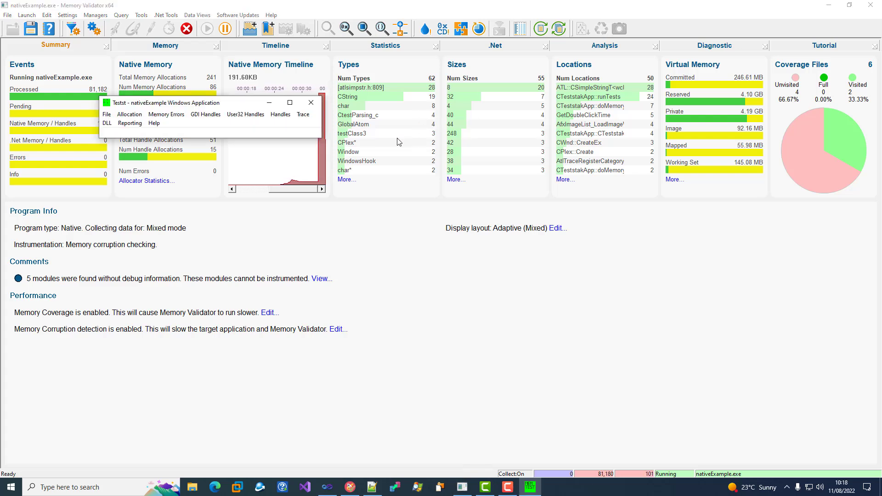
# Run the Allocate memory and overwrite end of memory test from the example's Memory Errors menu
pyautogui.click(171, 116)
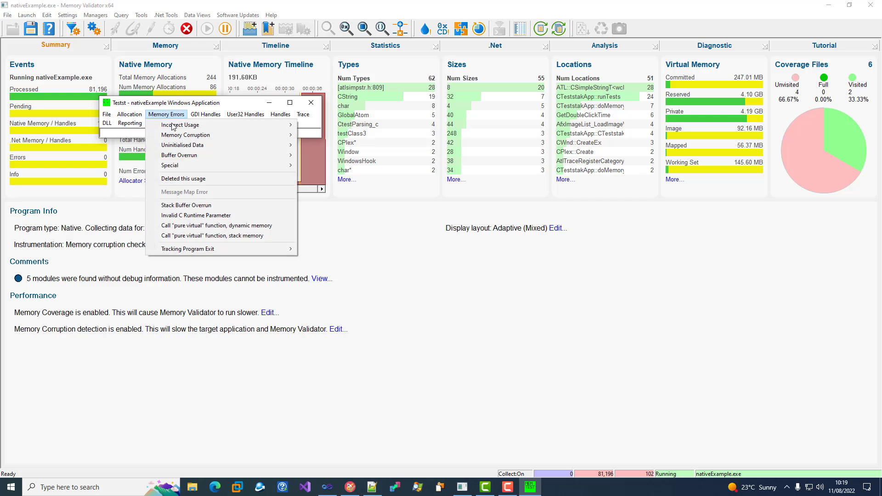
pyautogui.moveTo(182, 136)
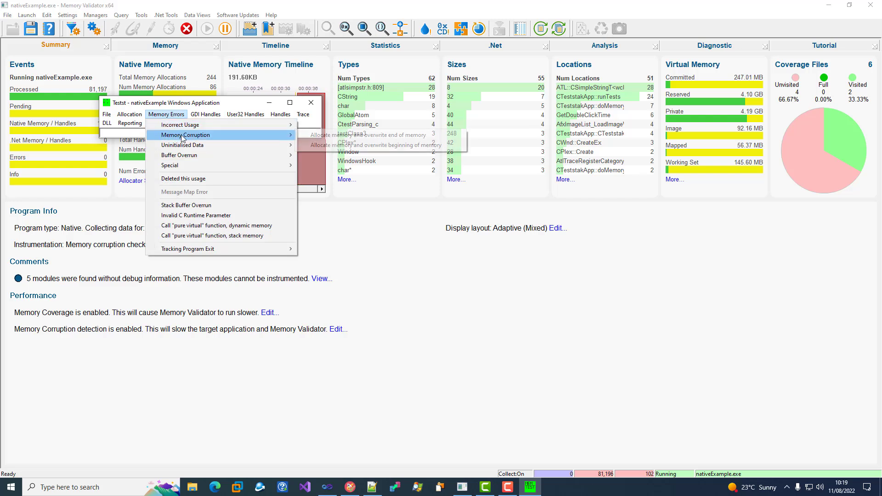
pyautogui.click(335, 137)
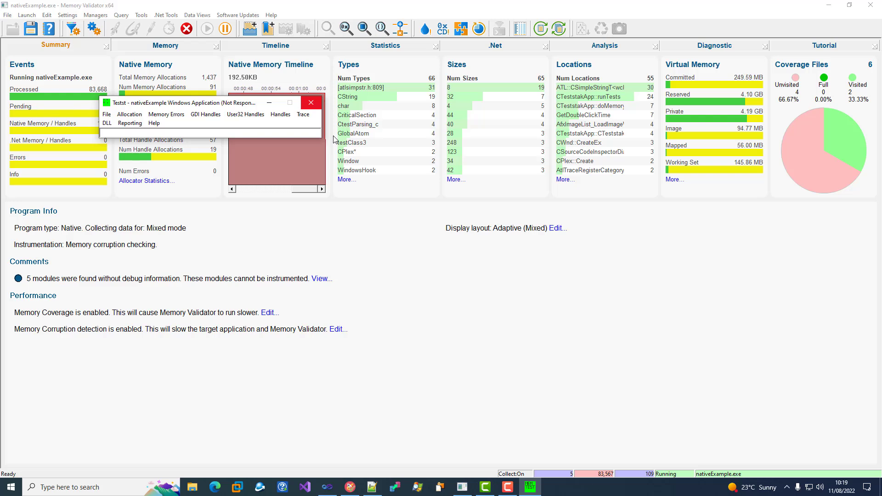
pyautogui.moveTo(231, 105); pyautogui.dragTo(327, 222)
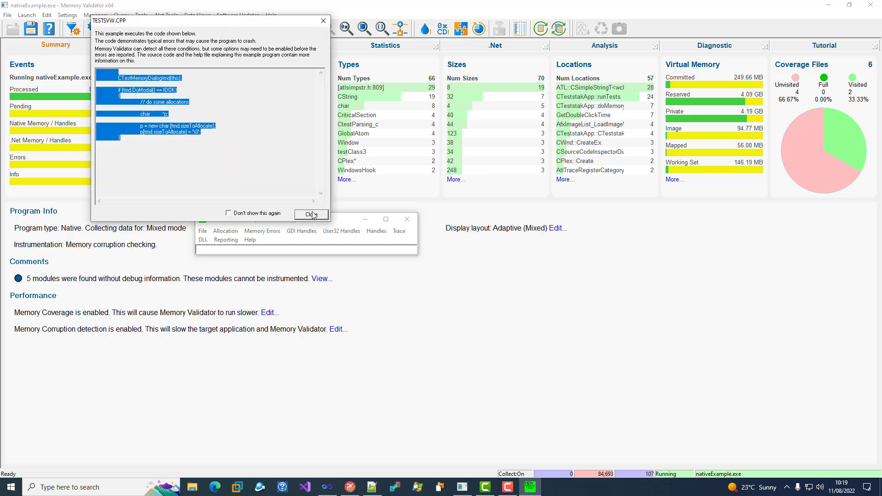
# Close the code explanation with Don't show this again ticked and accept the test dialog allocating 10 bytes once
pyautogui.click(255, 213)
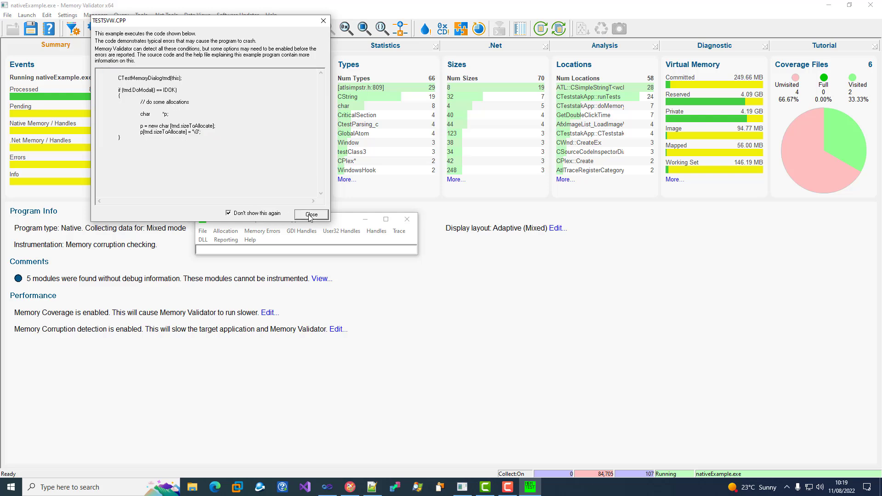
pyautogui.click(311, 214)
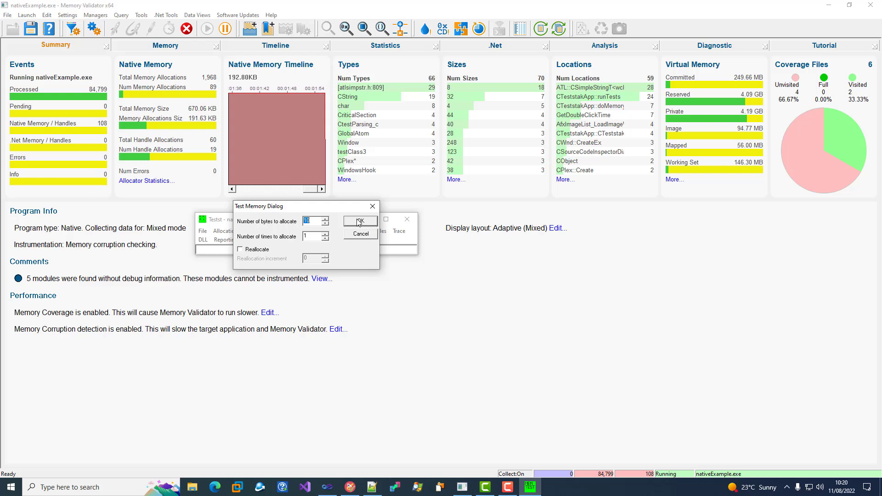
pyautogui.click(359, 222)
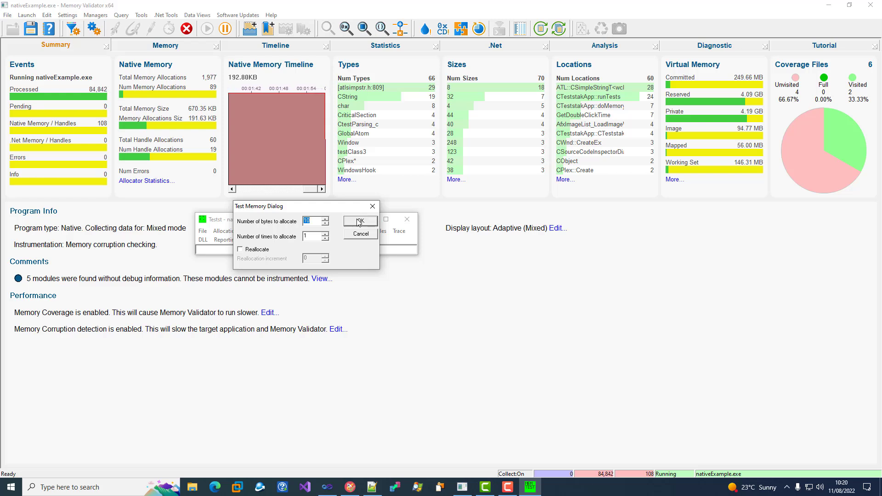
pyautogui.click(359, 222)
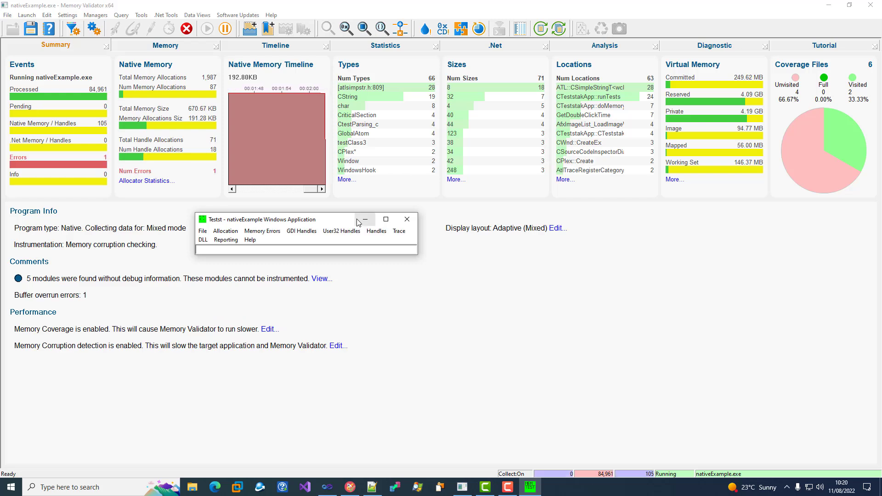
# Open the errors query results and expand the memory heap entry and the 10-byte allocation entry
pyautogui.click(70, 165)
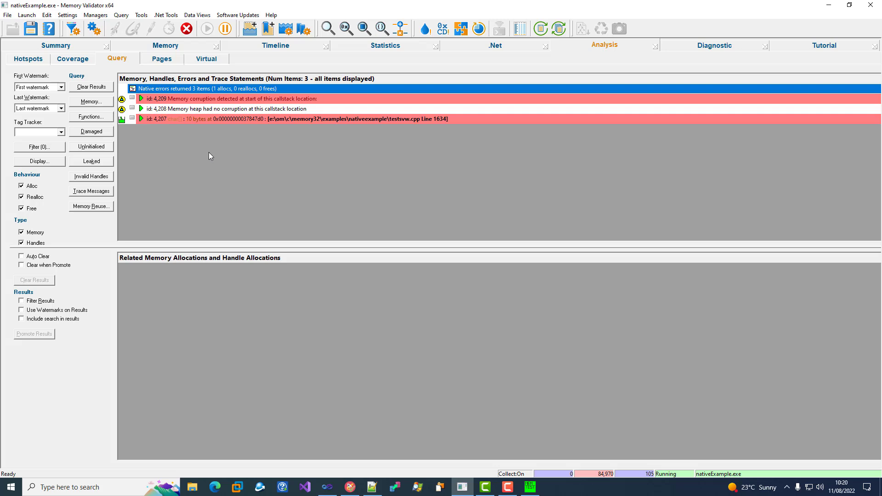
pyautogui.click(133, 109)
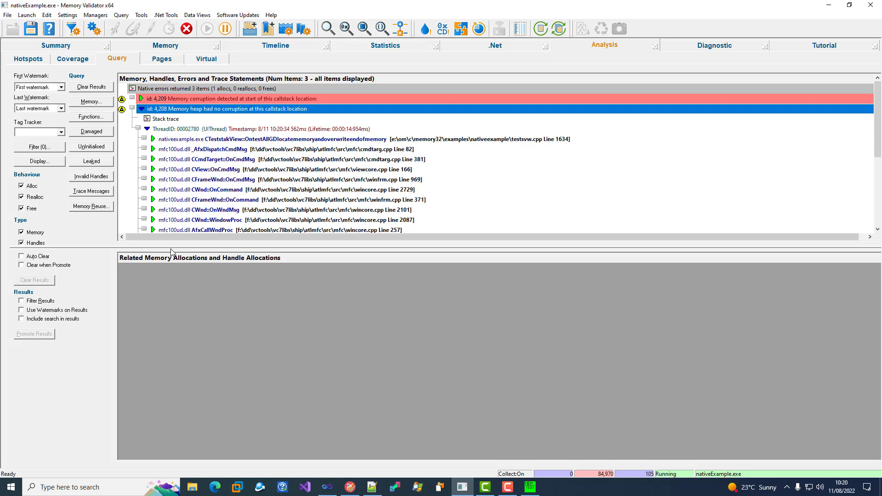
pyautogui.moveTo(171, 247); pyautogui.dragTo(197, 398)
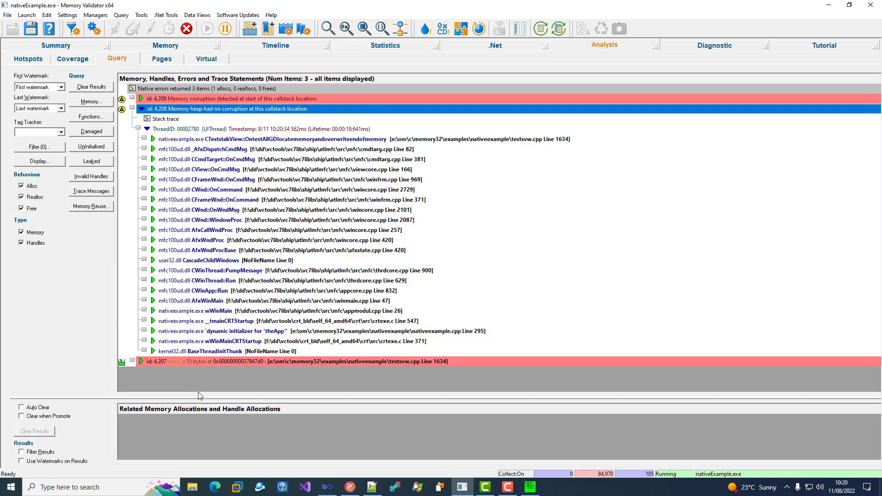
pyautogui.click(132, 362)
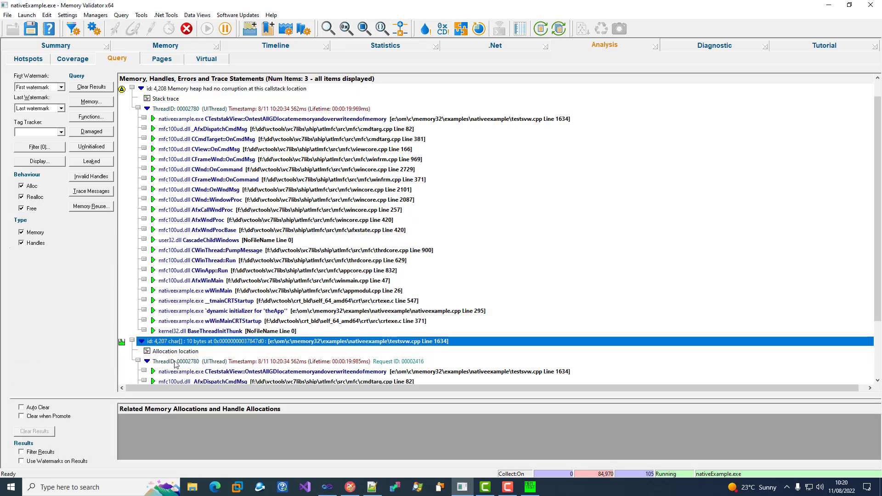
pyautogui.click(154, 371)
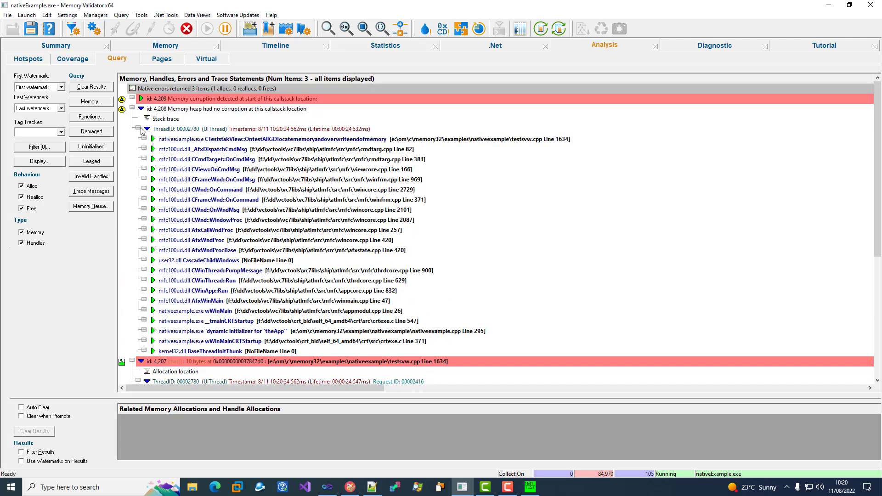
# Expand the source code of the top call stack frame and inspect lines 1634 and 1635
pyautogui.click(144, 139)
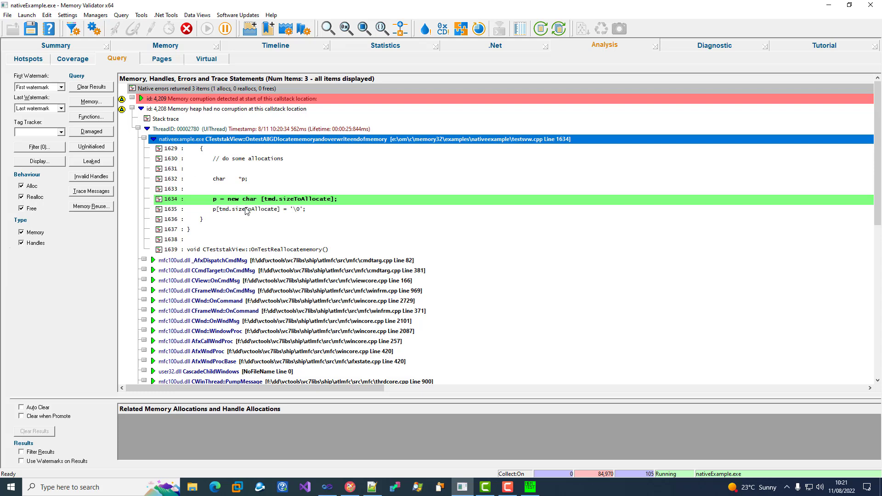
pyautogui.click(265, 200)
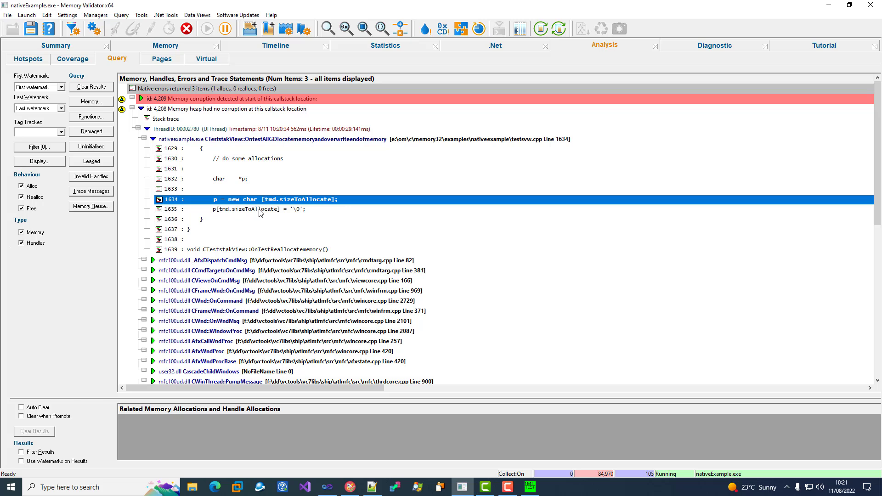
pyautogui.click(260, 210)
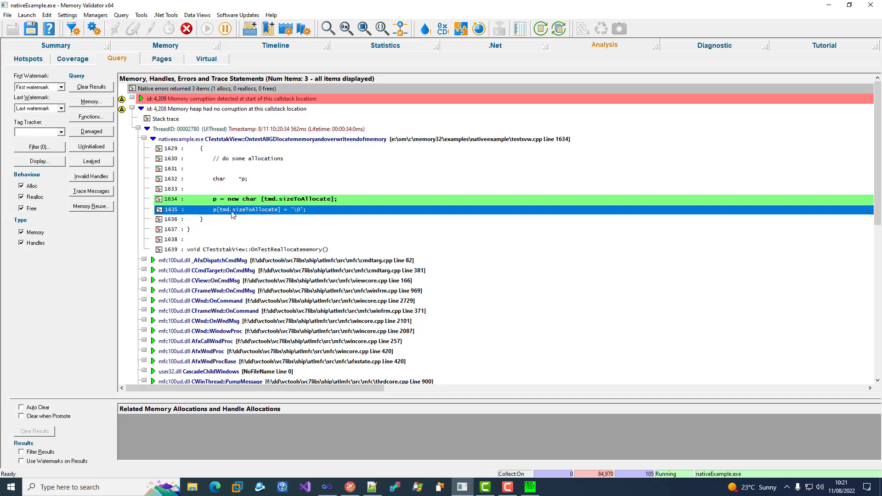
# Switch to the native Memory view and expand the corruption entries' call stacks and source lines
pyautogui.click(123, 46)
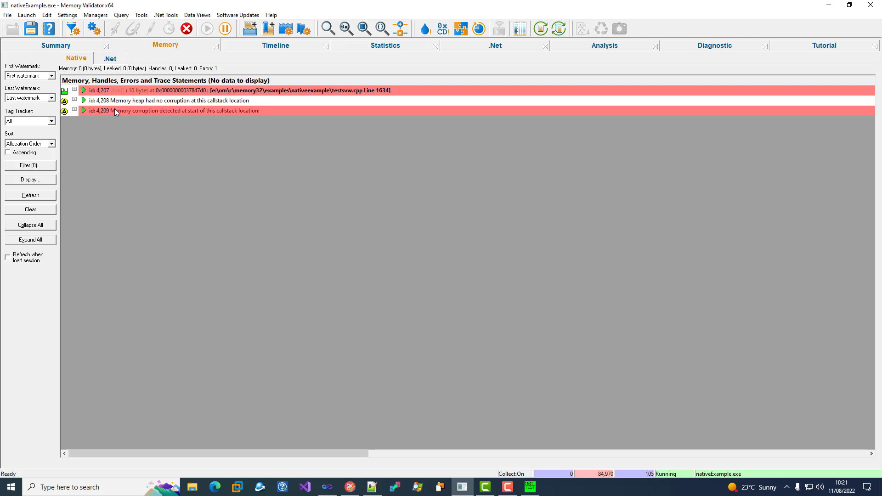
pyautogui.click(75, 112)
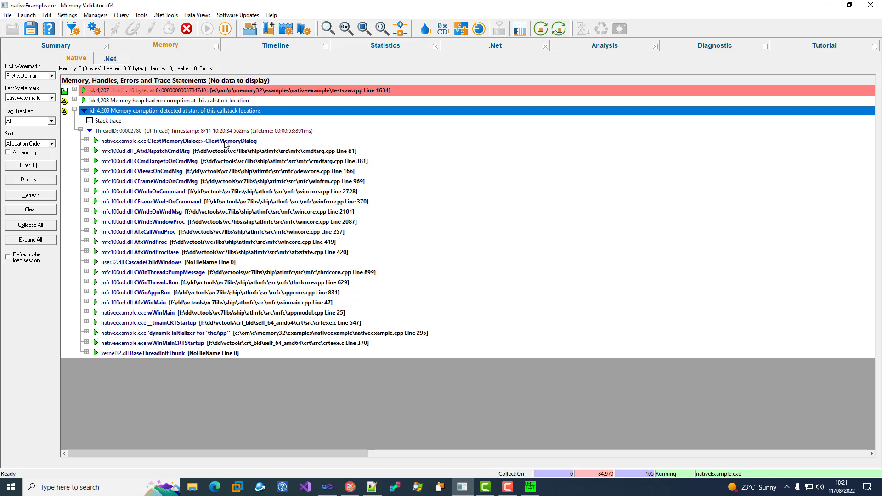
pyautogui.click(76, 100)
pyautogui.click(86, 131)
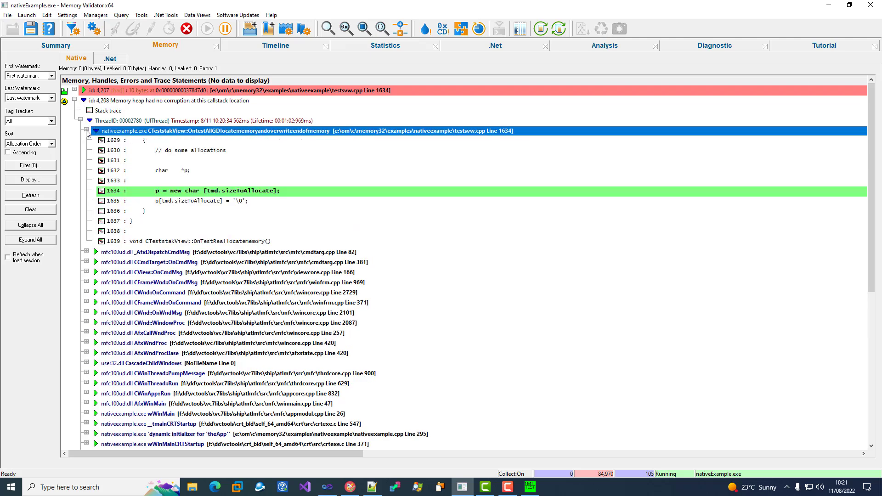
pyautogui.click(178, 190)
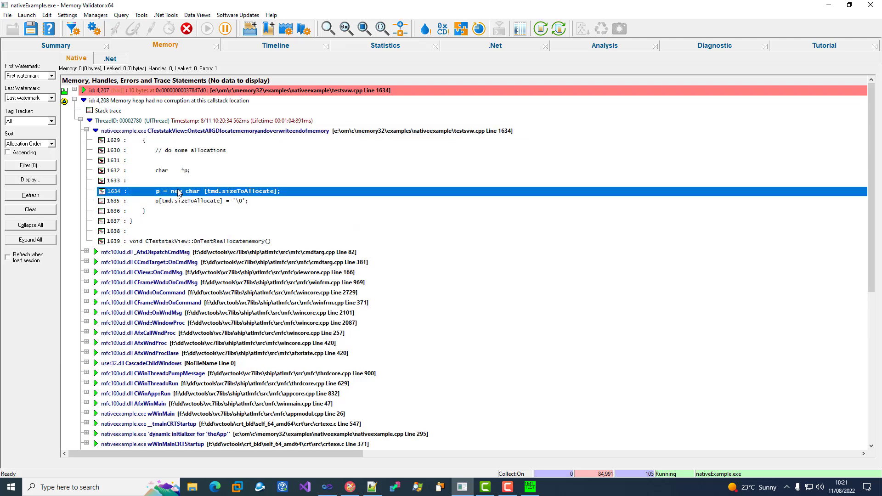
# Open line 1633 in the source code editor and select the code around the allocation
pyautogui.doubleClick(189, 180)
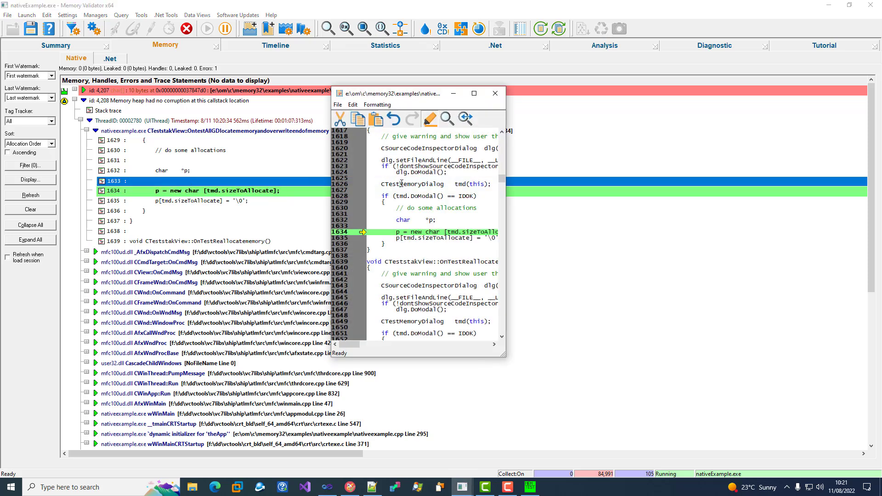
pyautogui.moveTo(372, 232); pyautogui.dragTo(416, 234)
pyautogui.click(416, 233)
pyautogui.moveTo(382, 184); pyautogui.dragTo(440, 185)
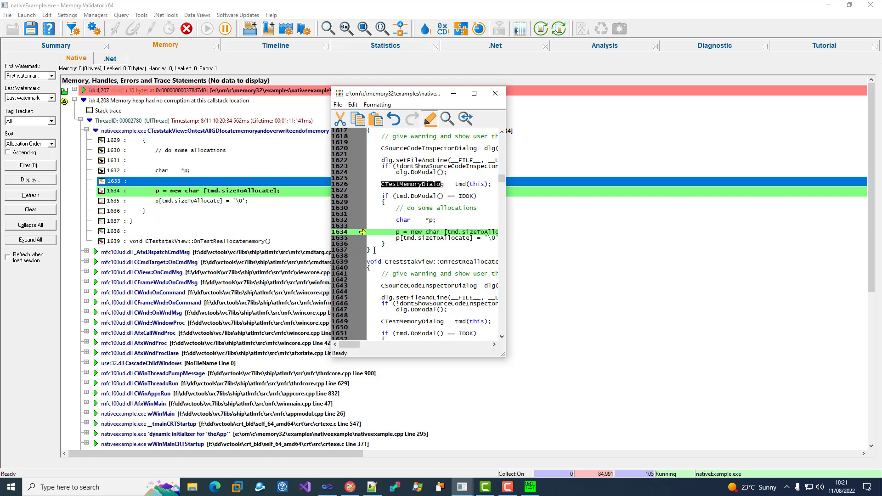
pyautogui.moveTo(367, 251); pyautogui.dragTo(490, 239)
pyautogui.click(446, 239)
# Close the nativeExample application and review the memory corruption entries in the final results
pyautogui.click(530, 487)
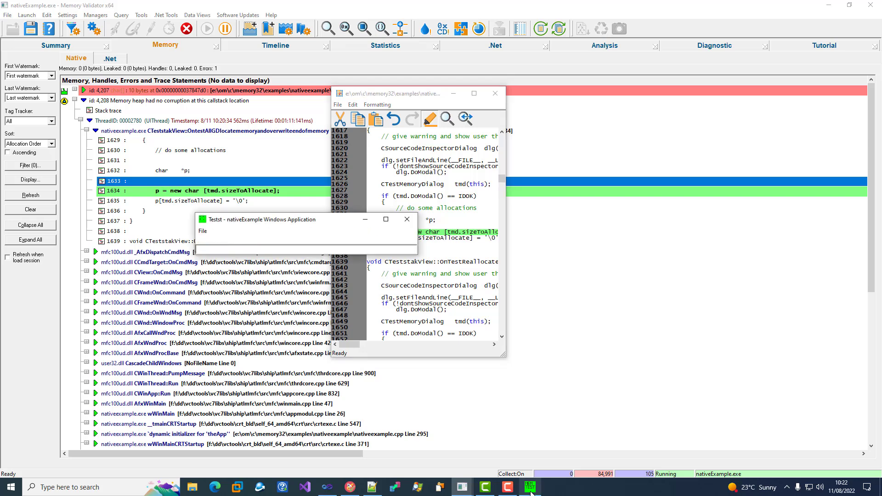
pyautogui.click(407, 220)
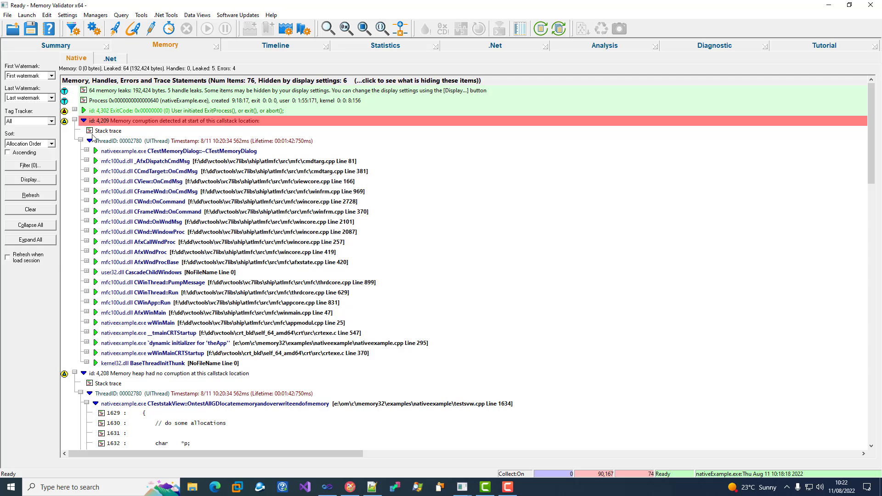
pyautogui.click(75, 121)
pyautogui.click(75, 131)
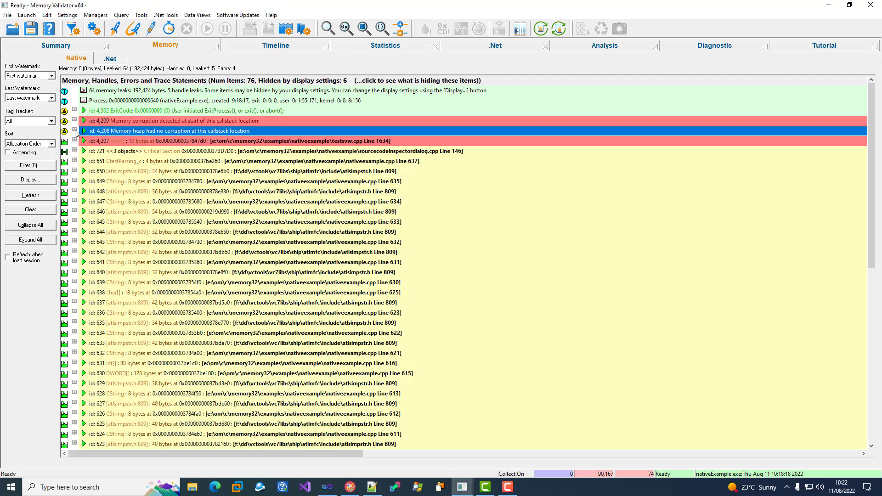